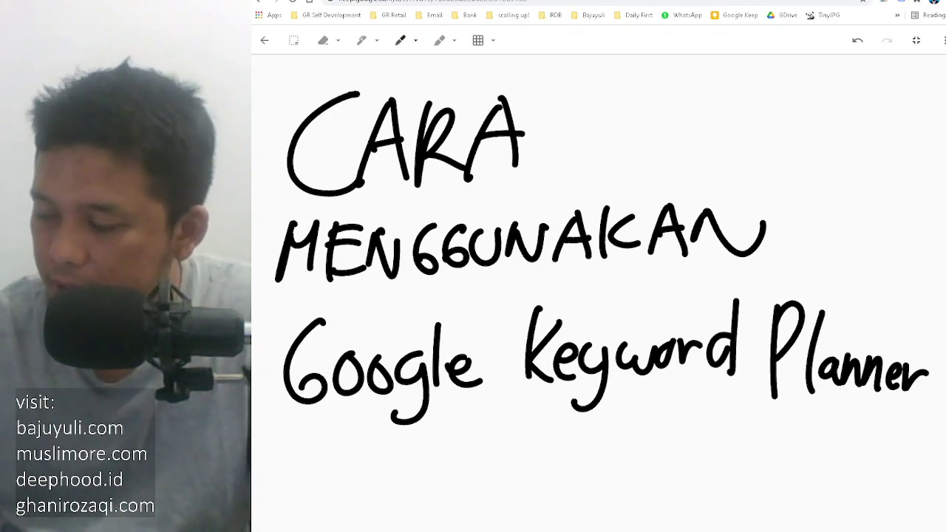
Underline "Google Keyword Planner" in black and write "GOOGLE ADS" beneath it with a thin yellow pen.
mouse_move(296, 431)
mouse_down()
mouse_move(503, 416)
mouse_move(902, 442)
mouse_up()
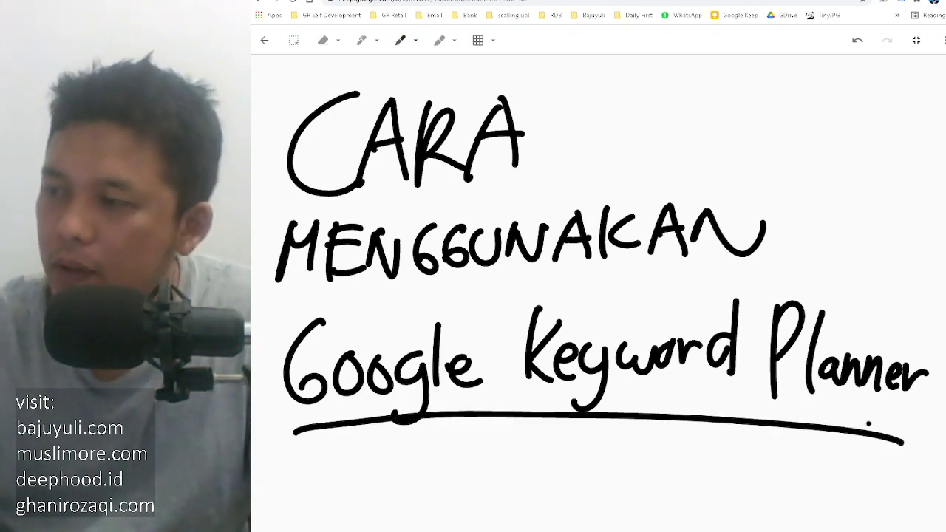
click(416, 42)
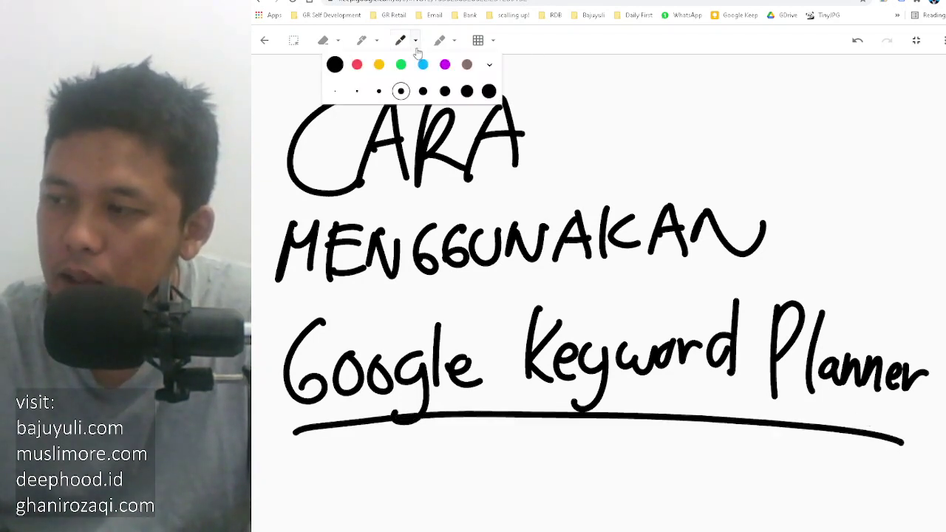
click(379, 68)
click(357, 91)
click(542, 46)
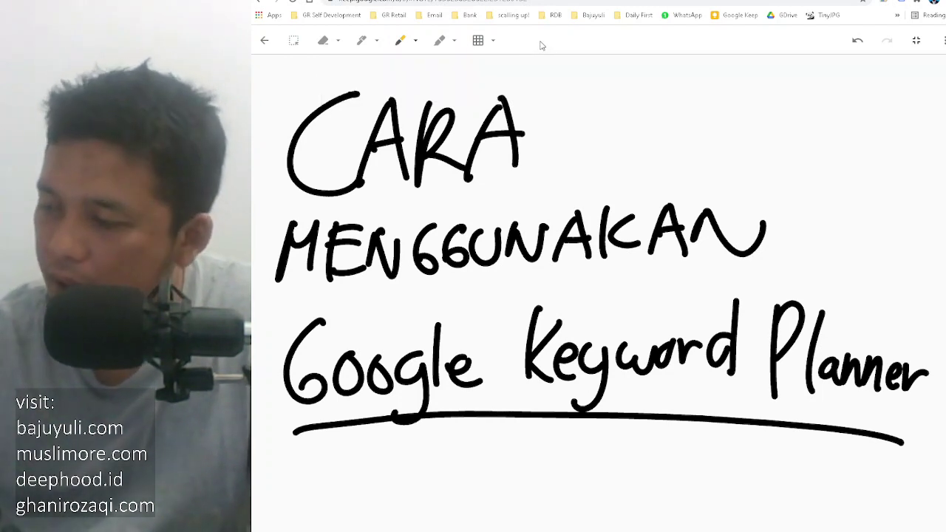
drag(309, 510, 322, 465)
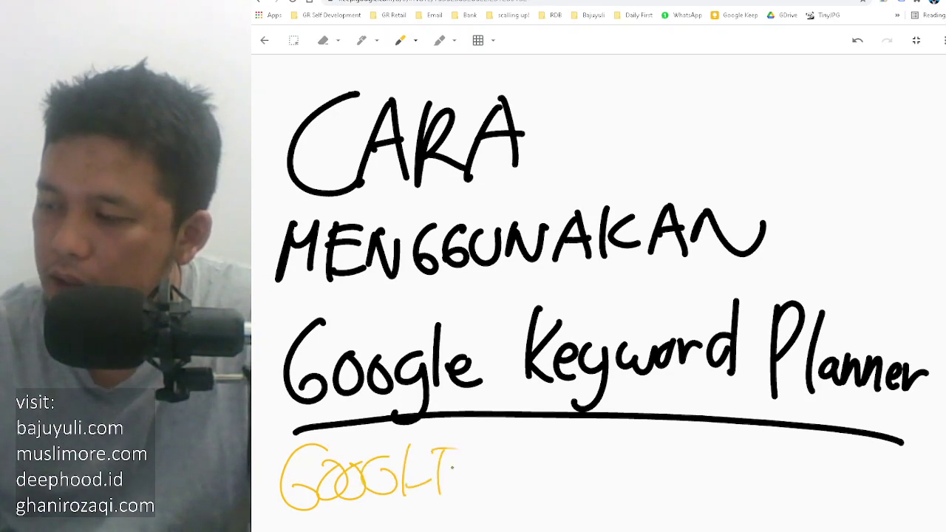
drag(512, 457, 509, 478)
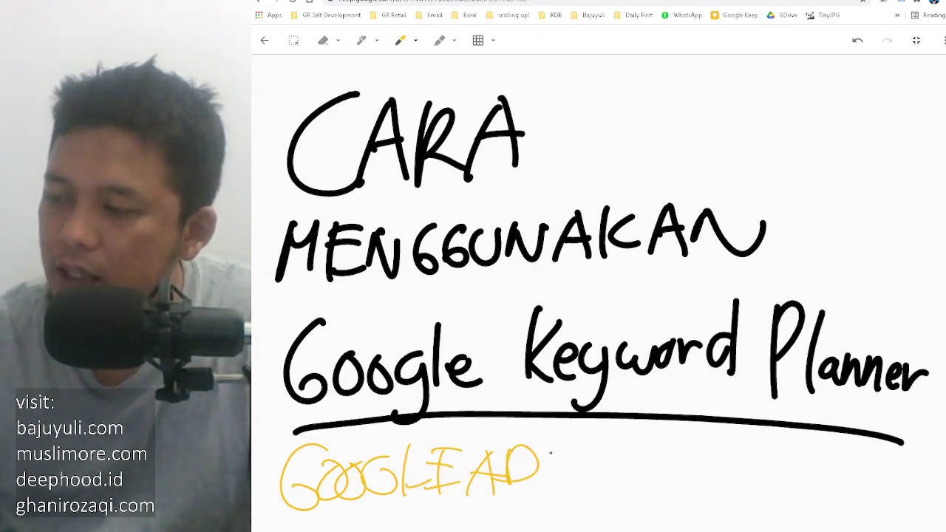
Write "GOOGLE TREND" in yellow beside "GOOGLE ADS" below the underlined title.
drag(687, 443, 686, 477)
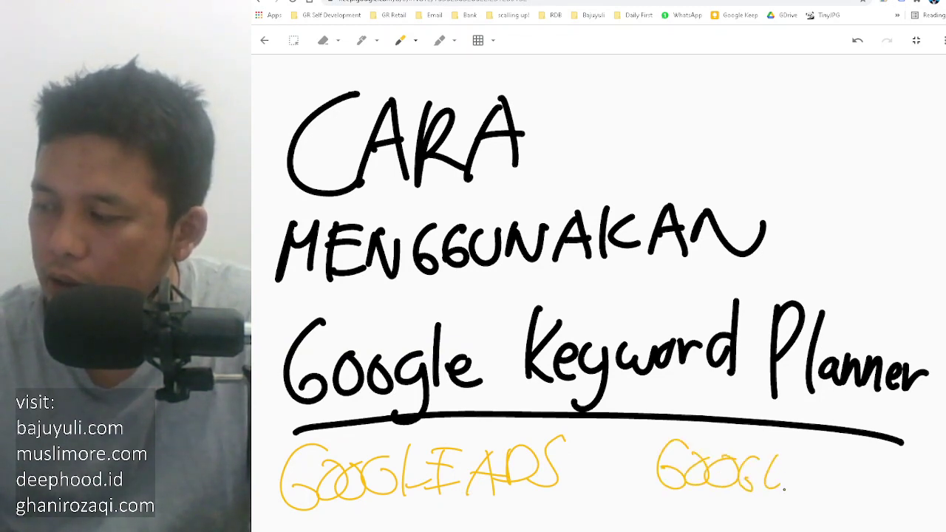
drag(854, 467, 854, 486)
mouse_move(849, 458)
mouse_down()
mouse_move(877, 456)
mouse_move(874, 466)
mouse_up()
drag(854, 484, 893, 490)
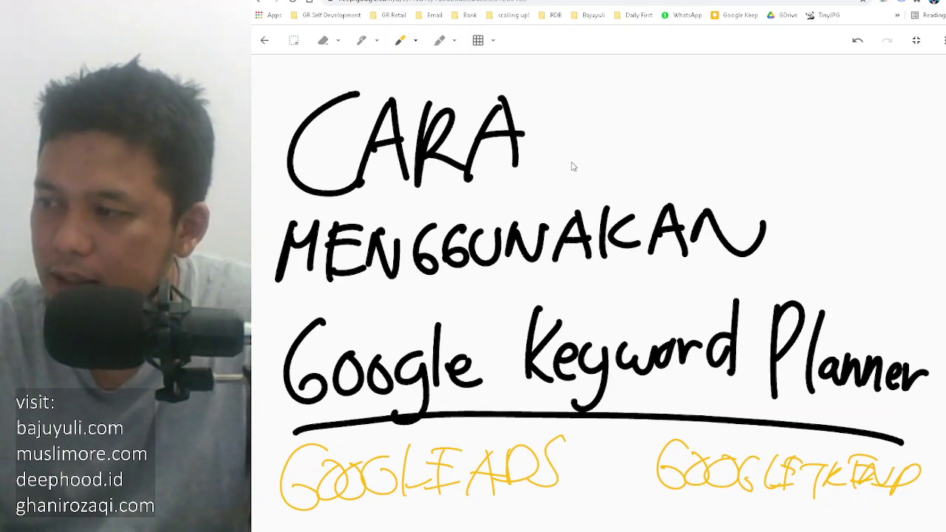
Outline the first bullet, about the value of a brand, under "Kenapa penting?" in yellow.
scroll(589, 145, down, 8)
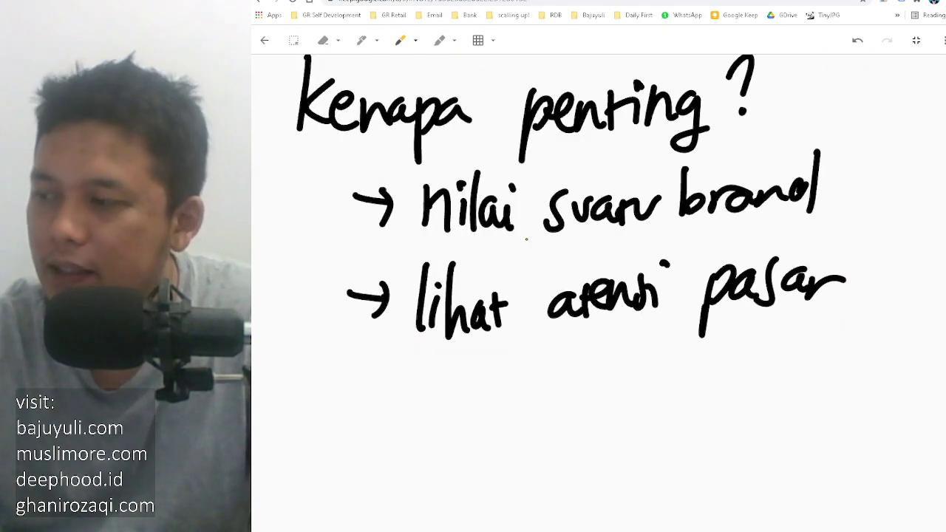
scroll(525, 240, up, 1)
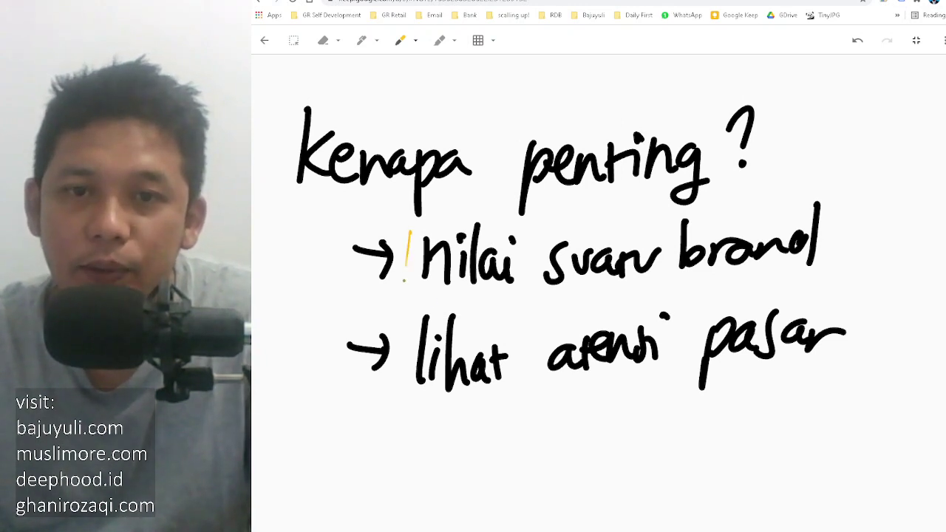
drag(431, 298, 531, 298)
scroll(531, 298, up, 1)
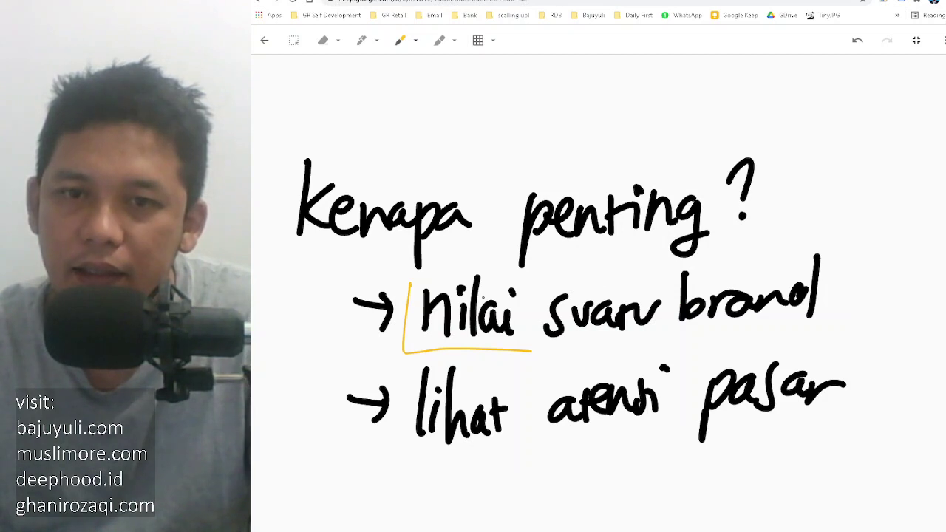
drag(518, 349, 646, 351)
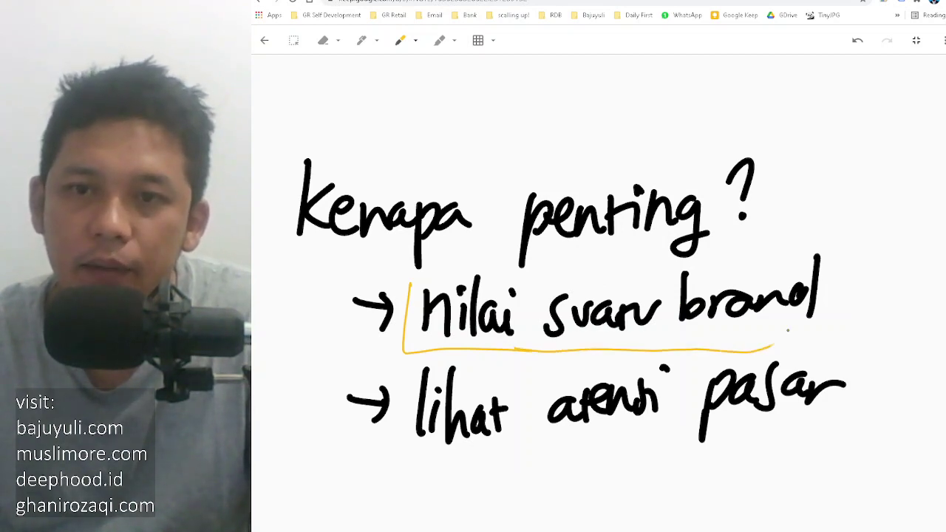
drag(704, 251, 516, 245)
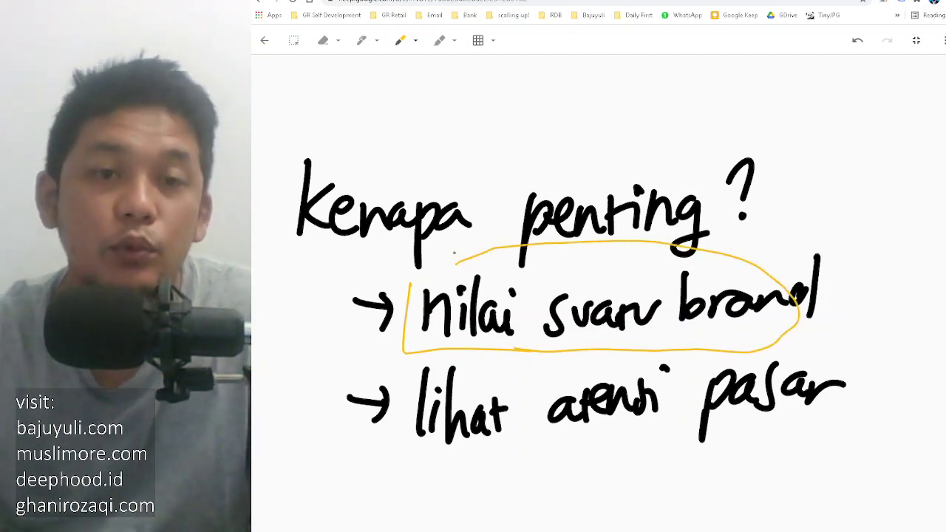
Go past the "PRAKTEK" heading in the note, switch to Google Ads and open Keyword Planner.
scroll(529, 246, down, 2)
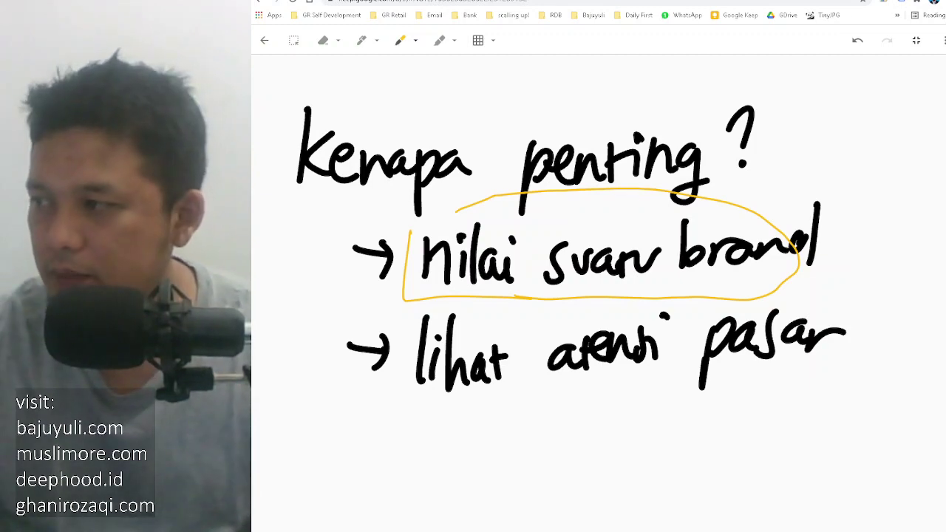
scroll(585, 222, down, 8)
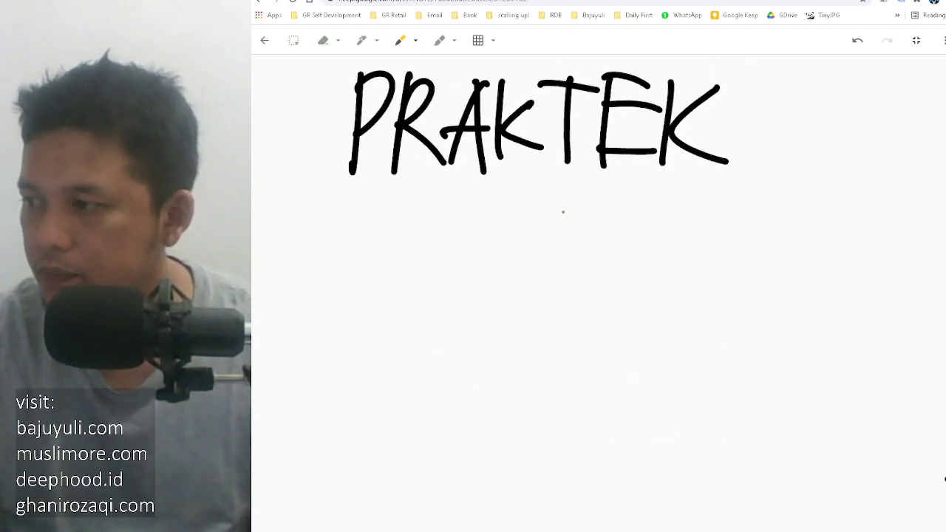
scroll(585, 218, up, 2)
key(ctrl+Tab)
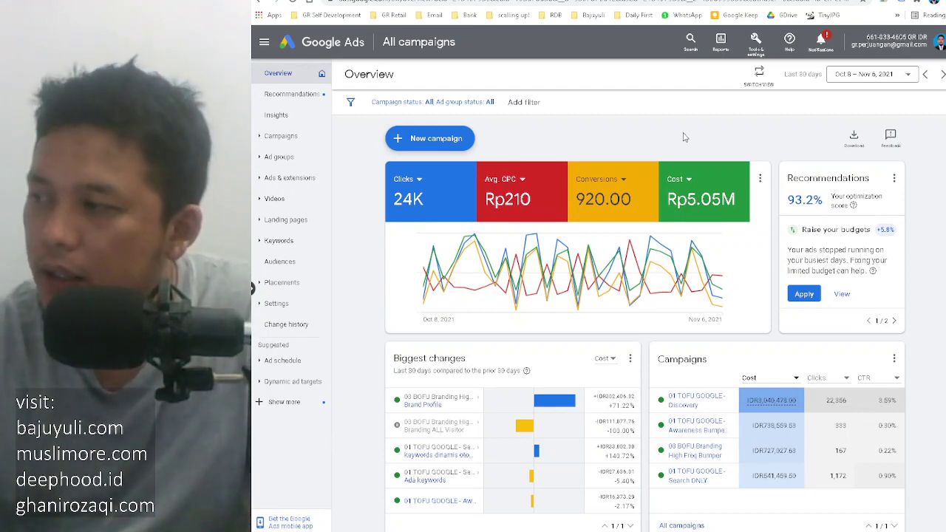
click(765, 49)
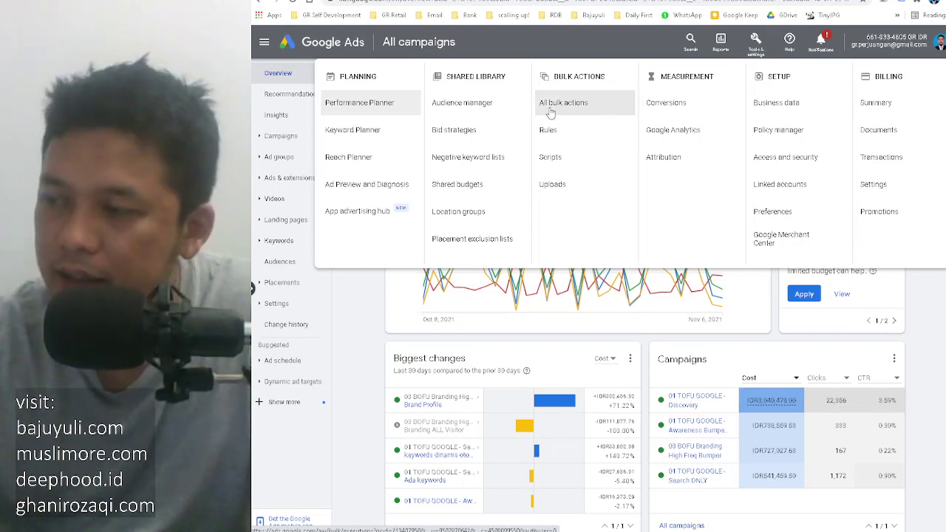
click(380, 141)
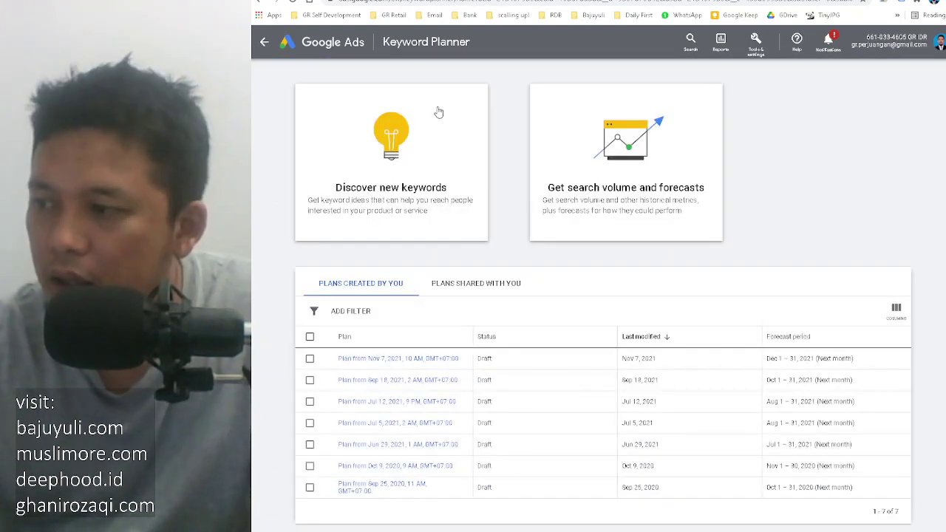
Discover new keywords starting from "bajuyuli", with Indonesian as language and Indonesia as location, and get the results.
click(378, 131)
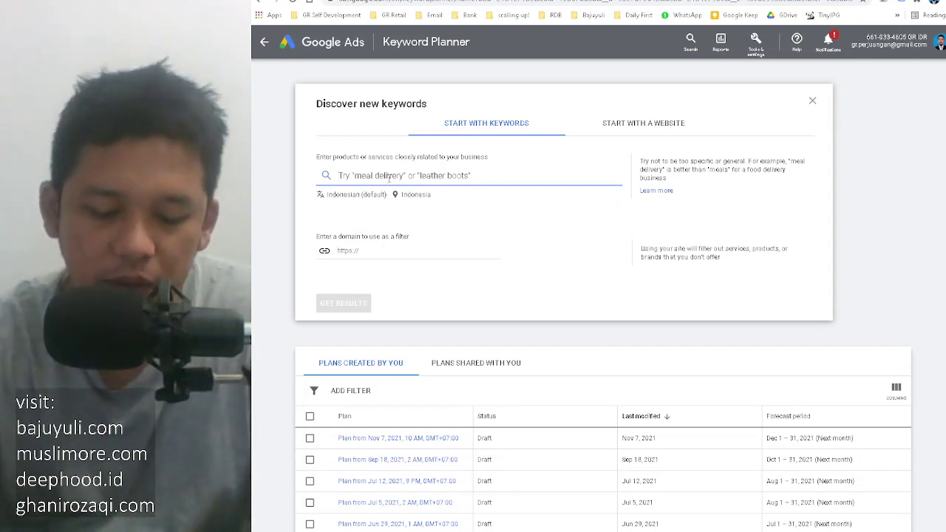
text(bajuyuk)
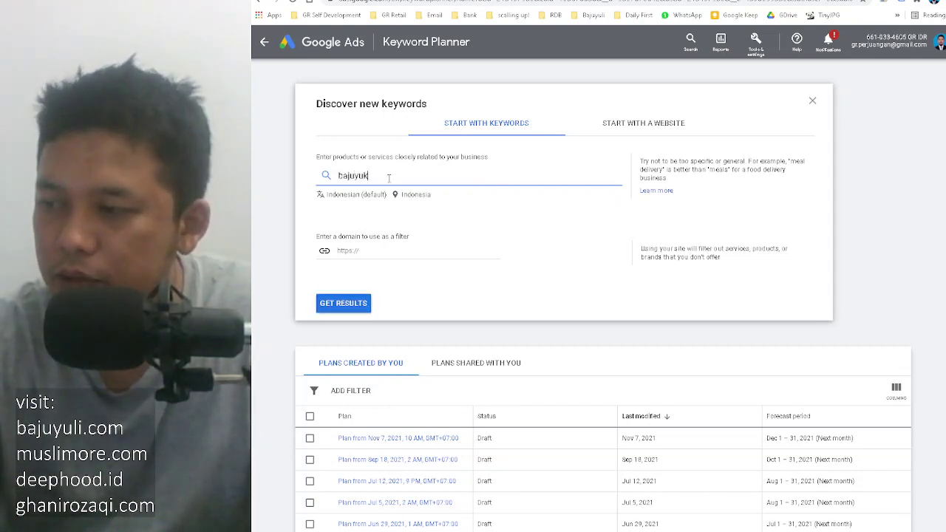
key(BackSpace)
text(li)
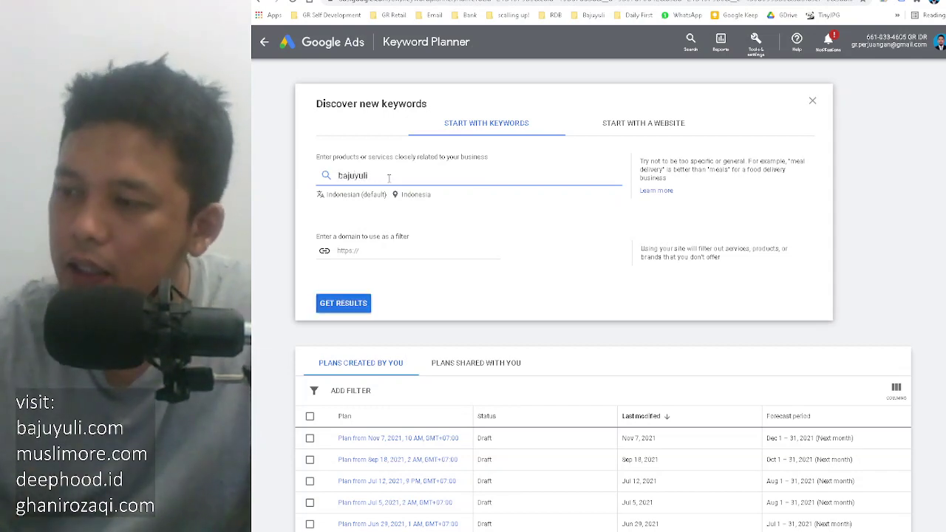
click(381, 249)
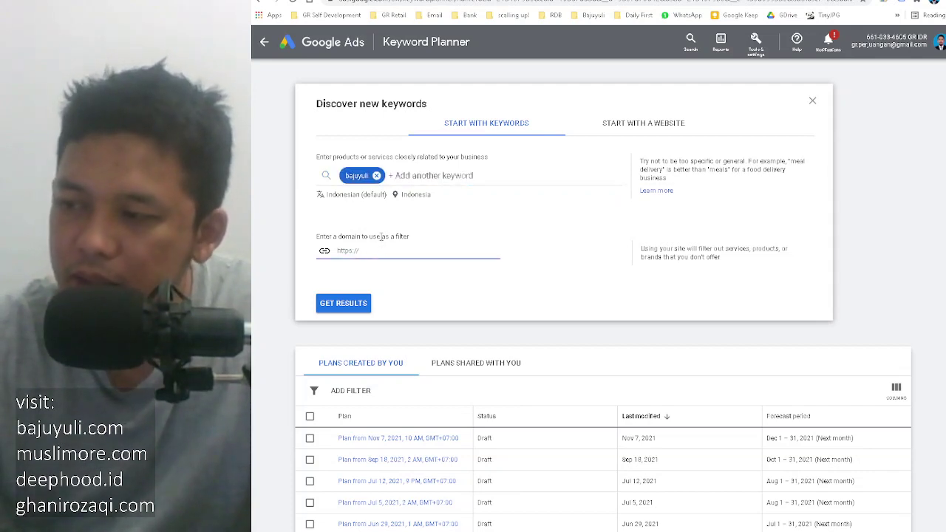
click(433, 178)
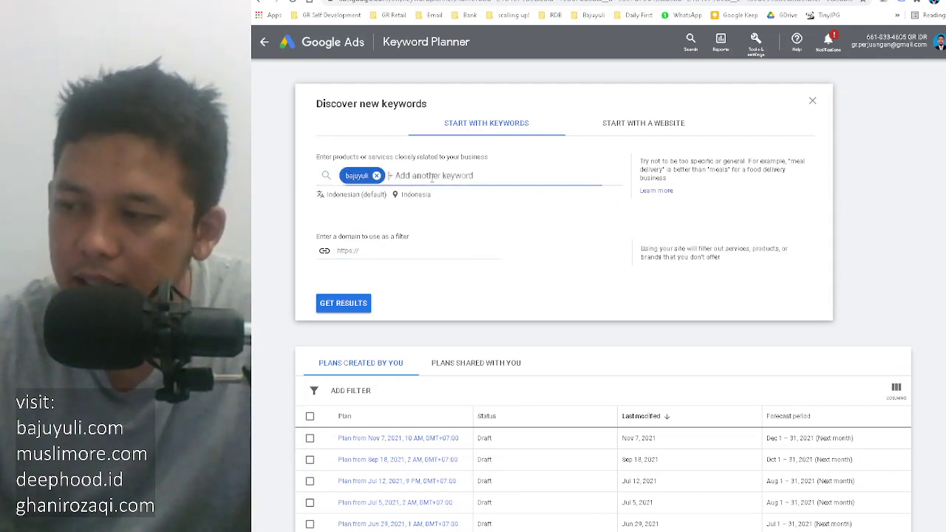
click(353, 307)
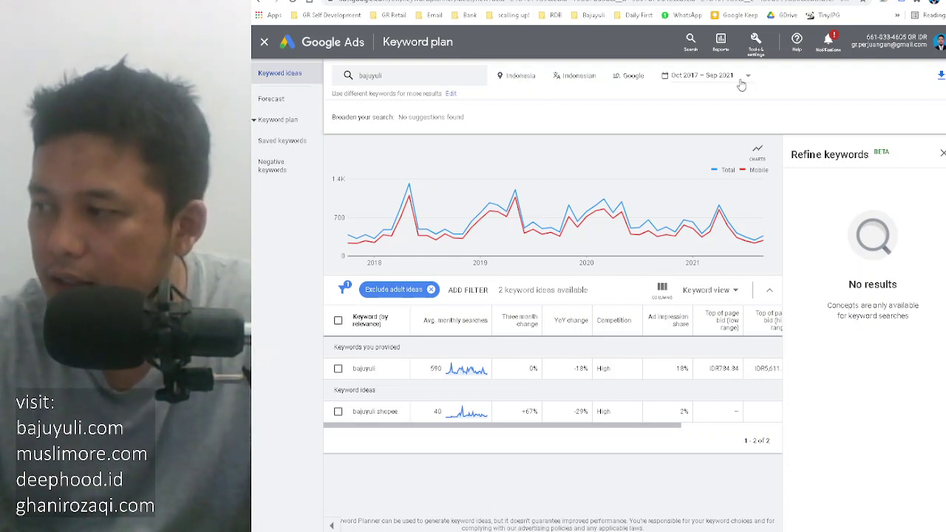
Set the date range of the bajuyuli results to All available and inspect the monthly search-volume chart.
click(717, 77)
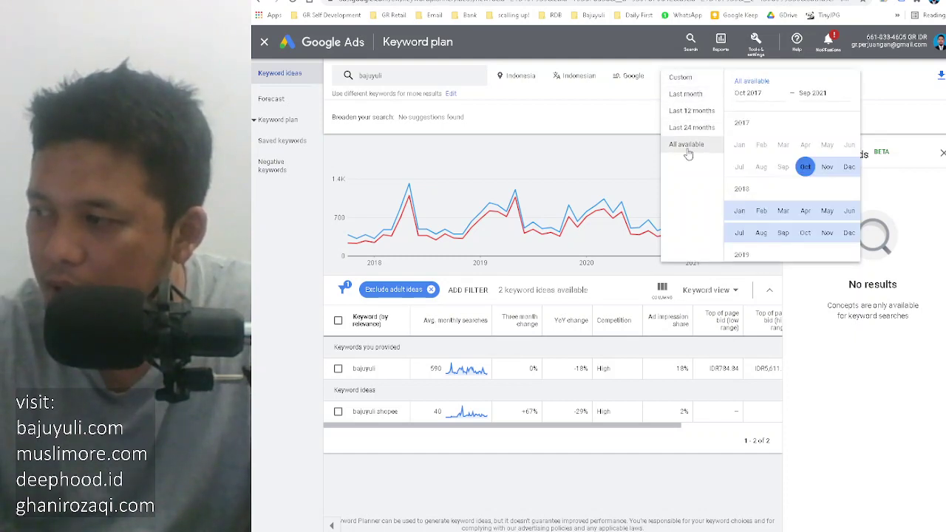
click(687, 147)
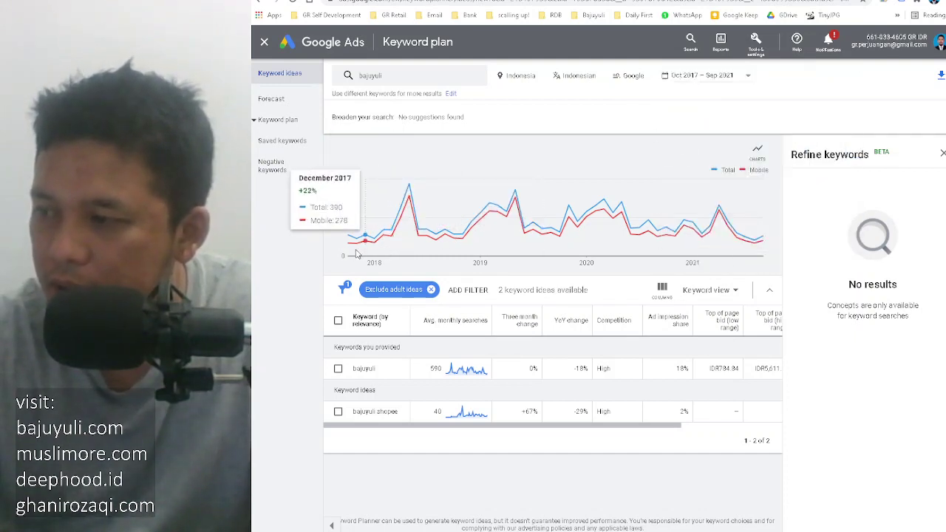
mouse_move(351, 247)
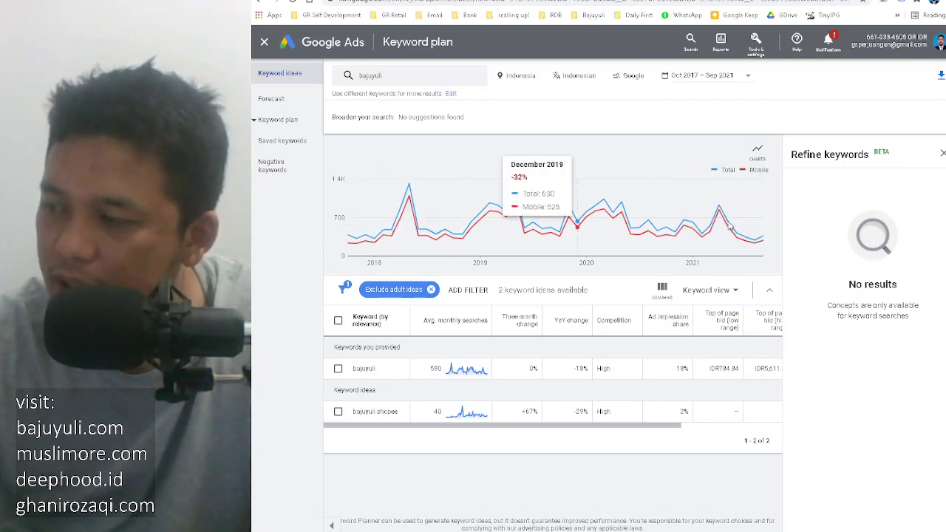
Add "muslimore" as a second keyword beside bajuyuli and get the updated keyword ideas.
click(407, 77)
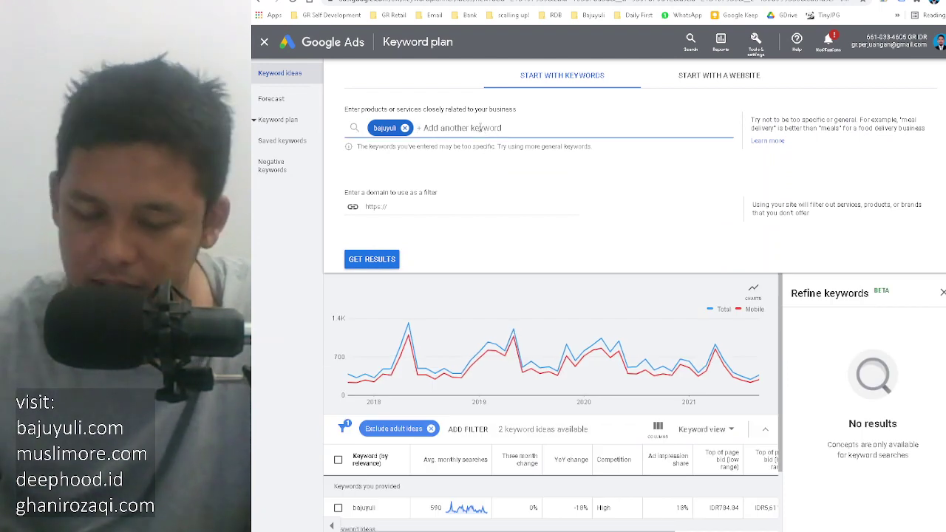
click(481, 128)
text(muslimore)
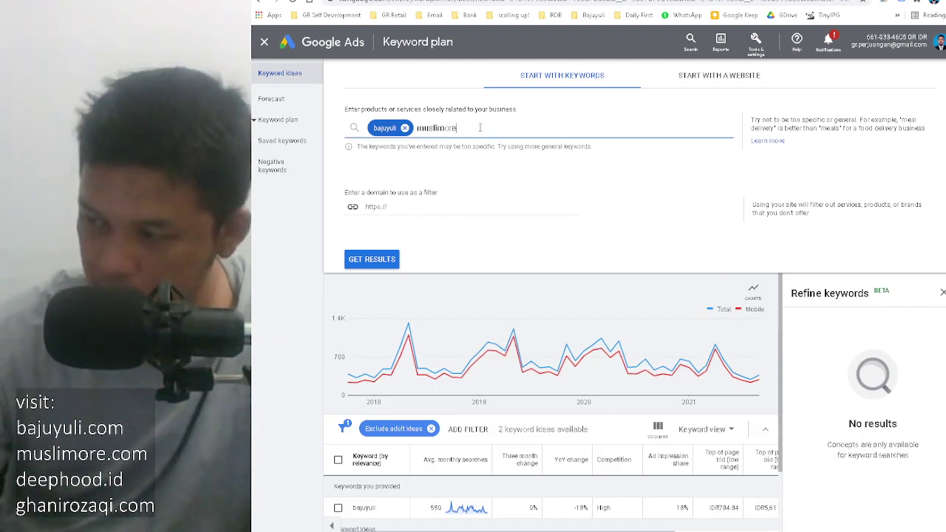
key(Return)
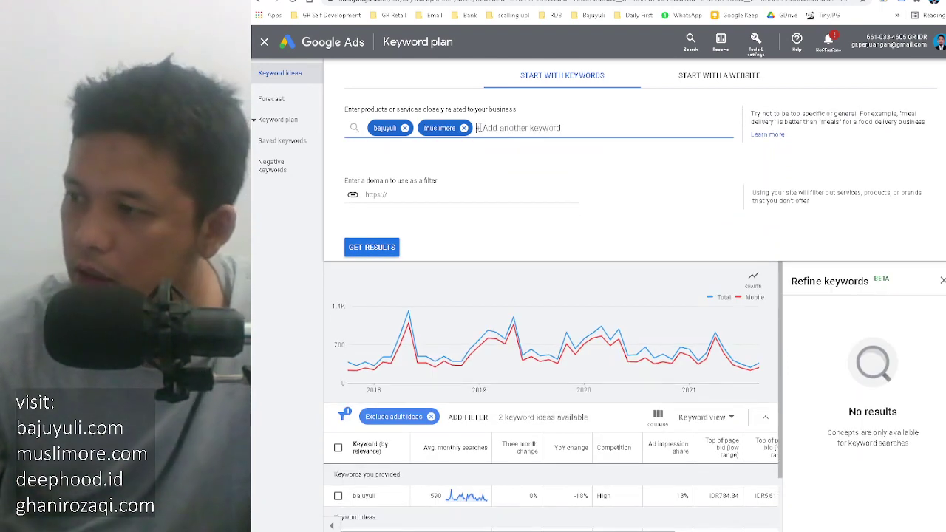
click(370, 247)
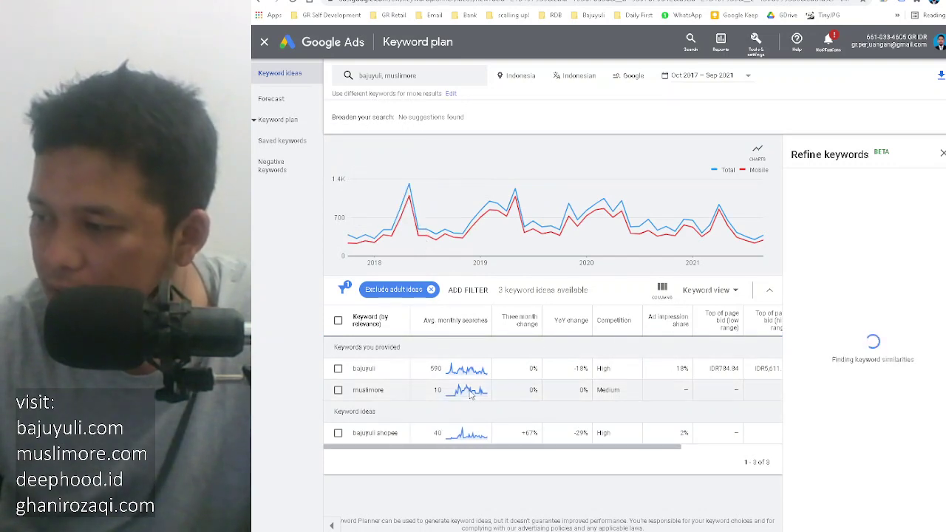
mouse_move(464, 394)
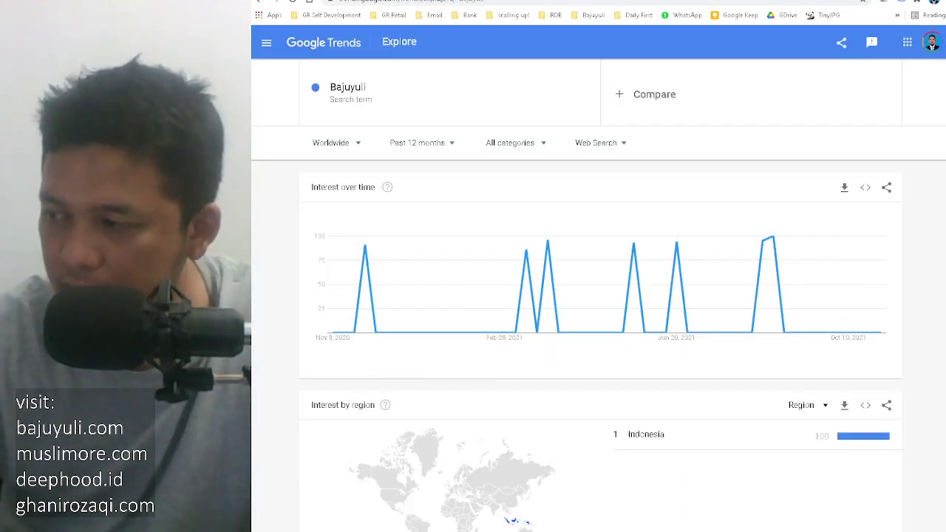
Examine Bajuyuli's interest over time in Google Trends and return to the Google Ads keyword plan.
click(362, 88)
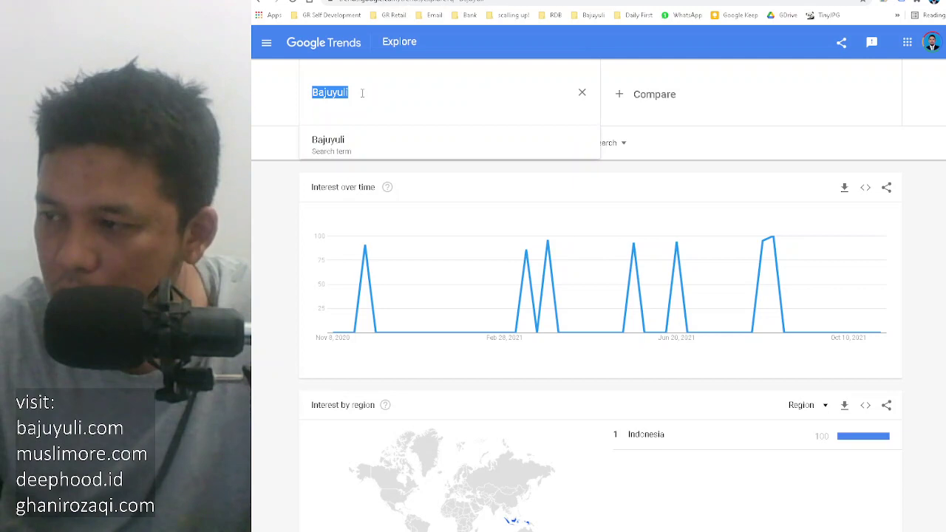
click(280, 100)
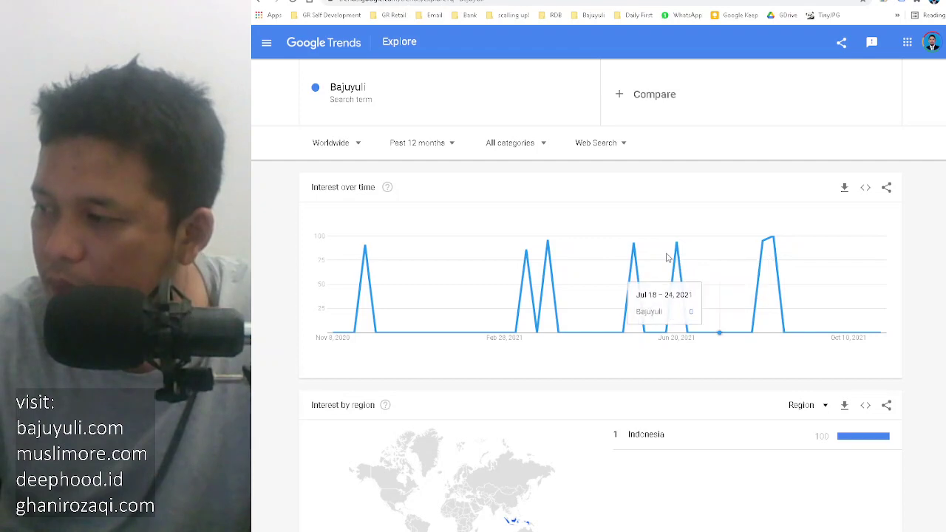
scroll(481, 251, down, 2)
scroll(481, 250, up, 2)
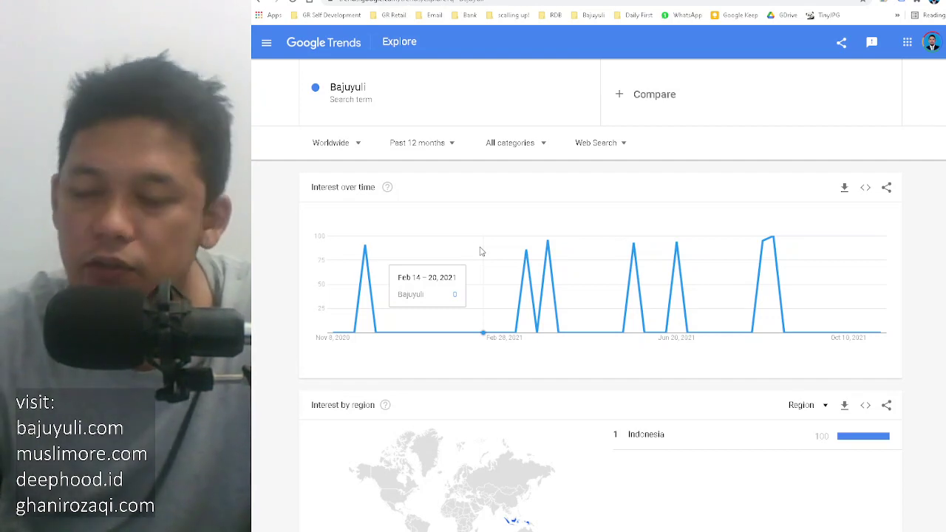
click(354, 1)
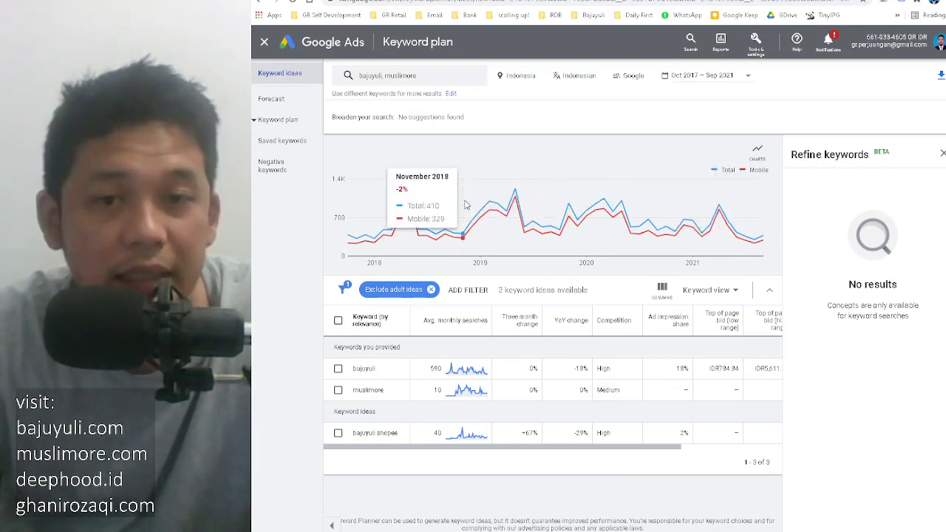
Replace bajuyuli and muslimore in the keyword search with "kapal api" and "kopi gadjah".
click(414, 80)
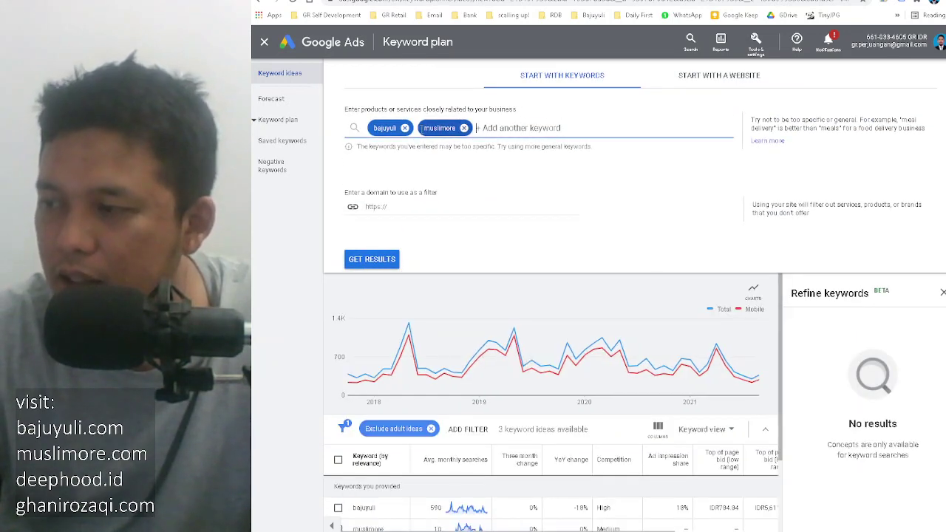
key(BackSpace)
click(390, 129)
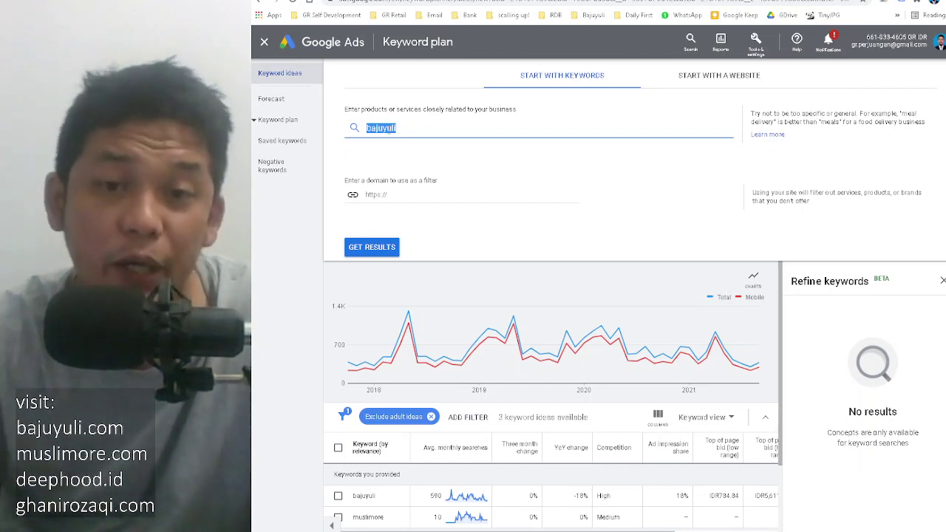
text(kapal api)
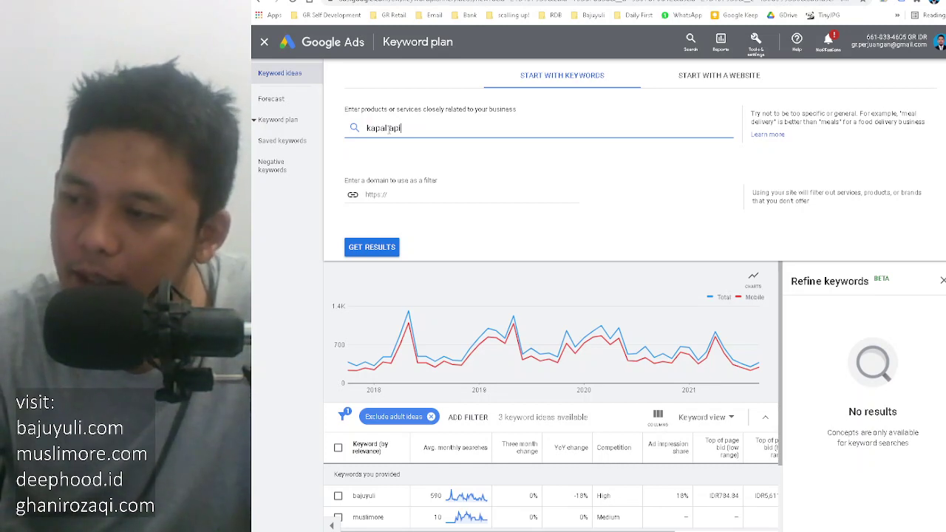
text(,)
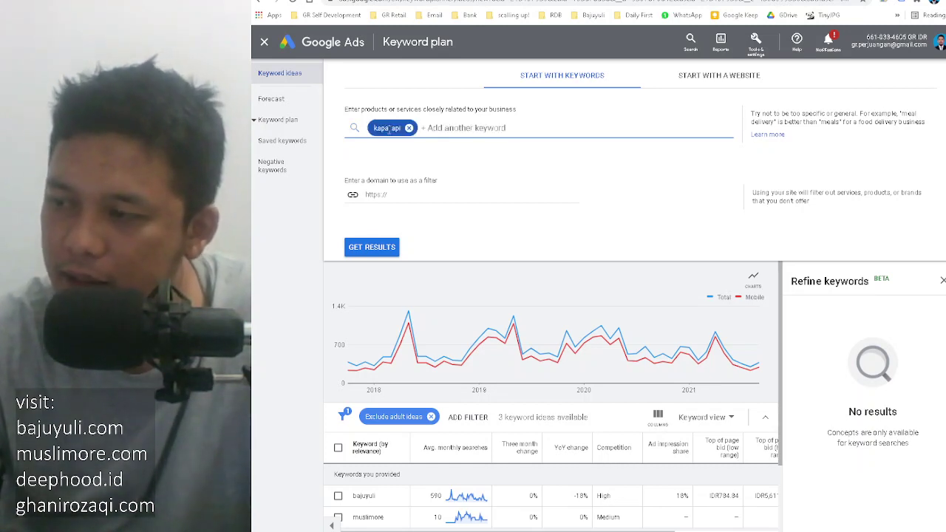
text(kopi)
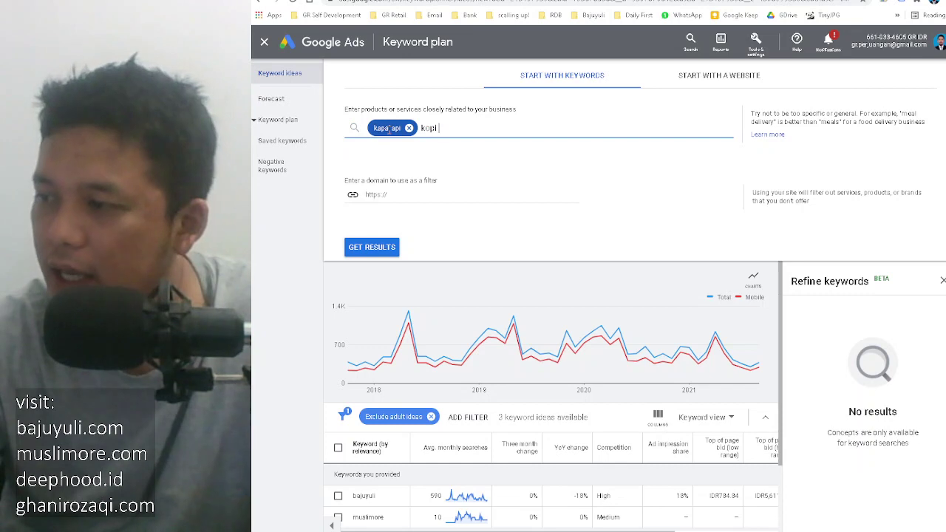
text( gadjah)
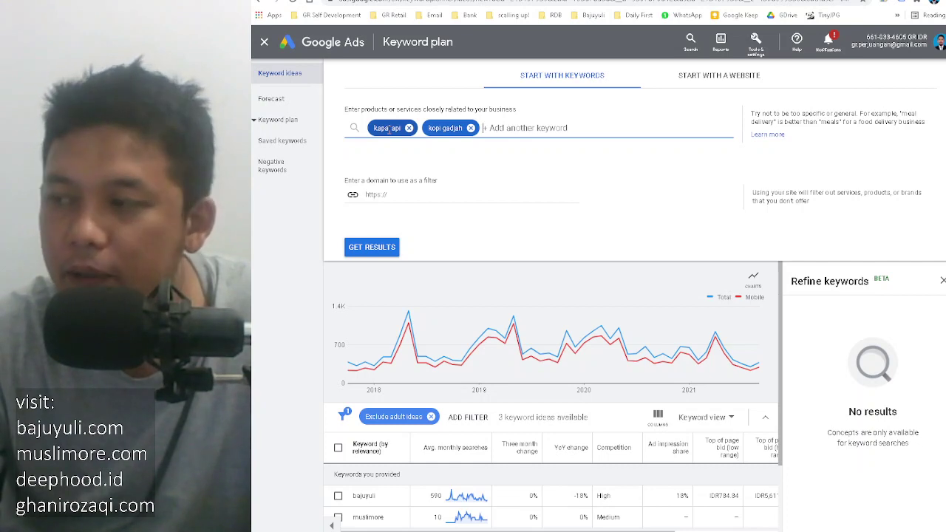
text(indocafe)
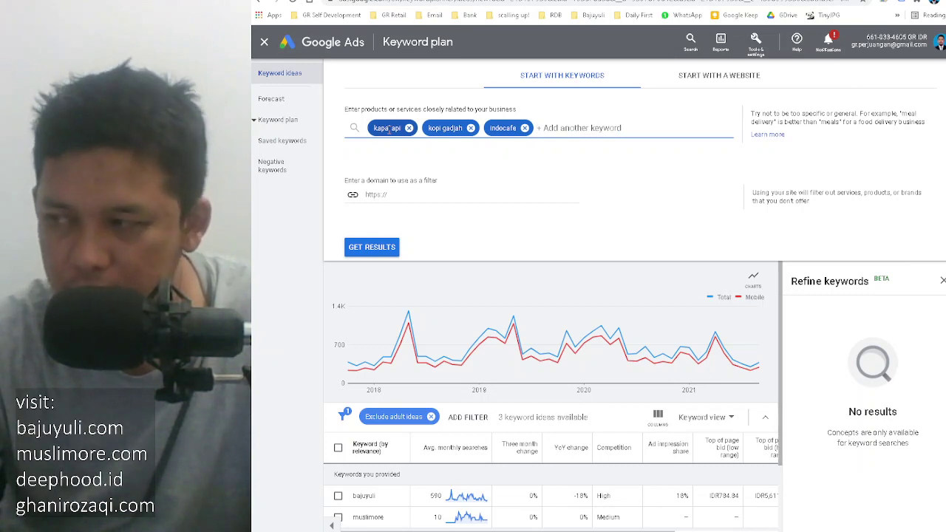
text(,good day,)
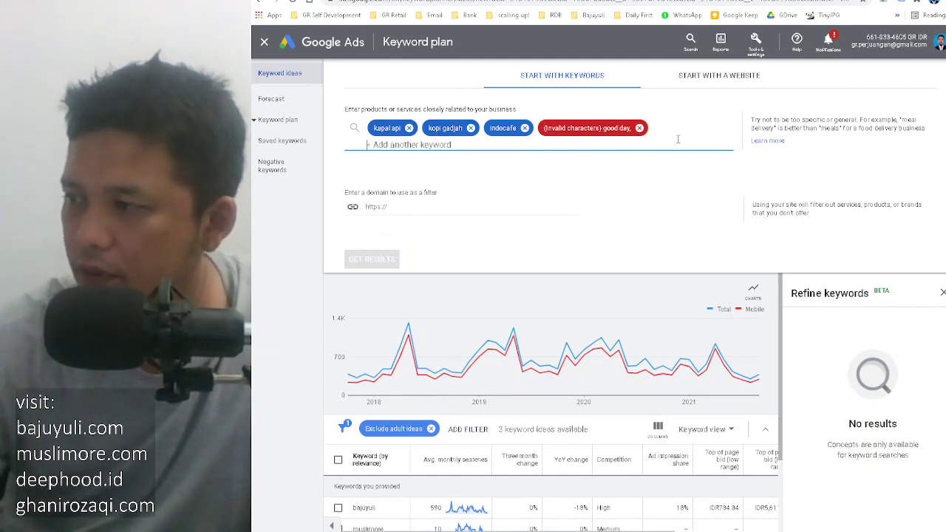
key(BackSpace)
key(BackSpace)
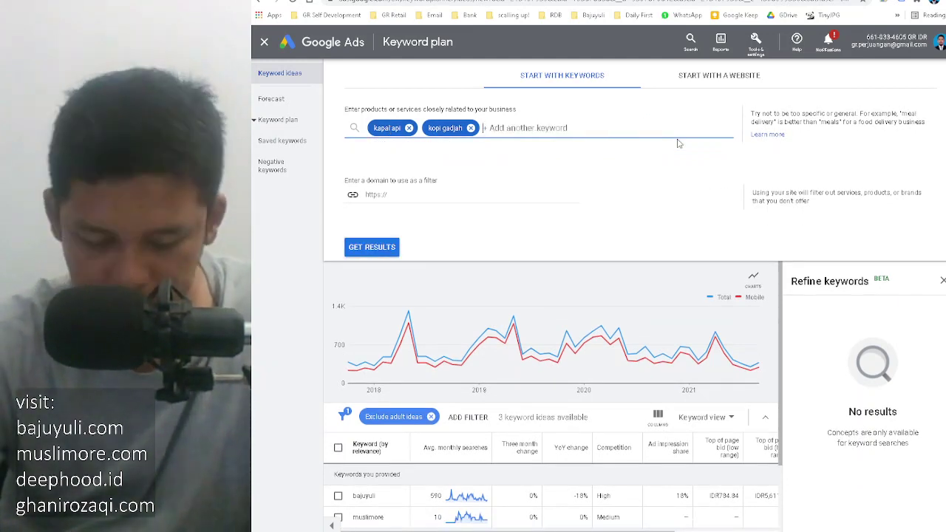
Add "indocafe" and "good day" as separate keywords and get results for the four coffee brands.
text(indocafe)
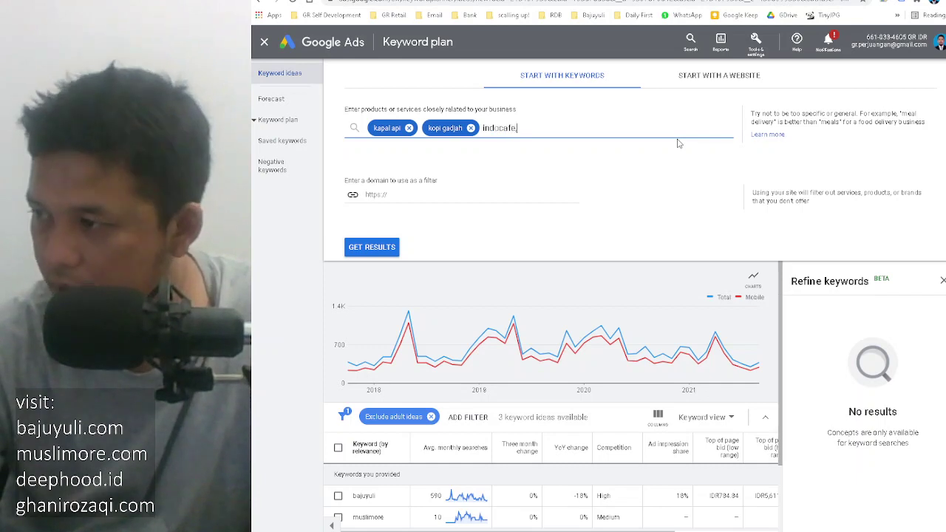
text(,)
key(Return)
text(good day)
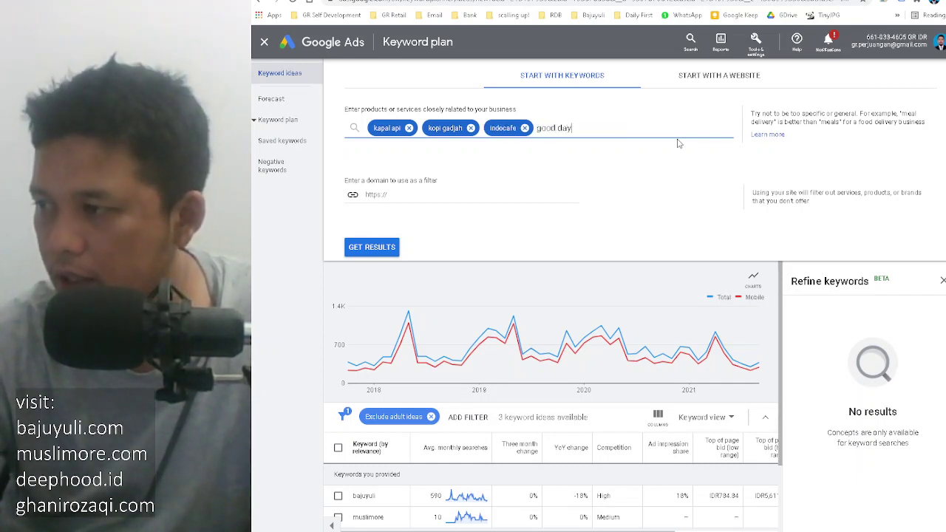
key(Return)
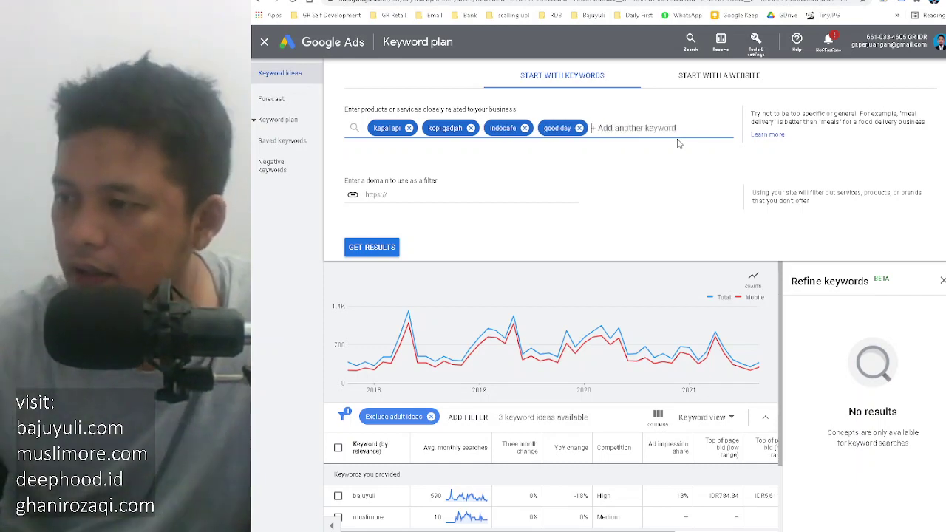
click(366, 250)
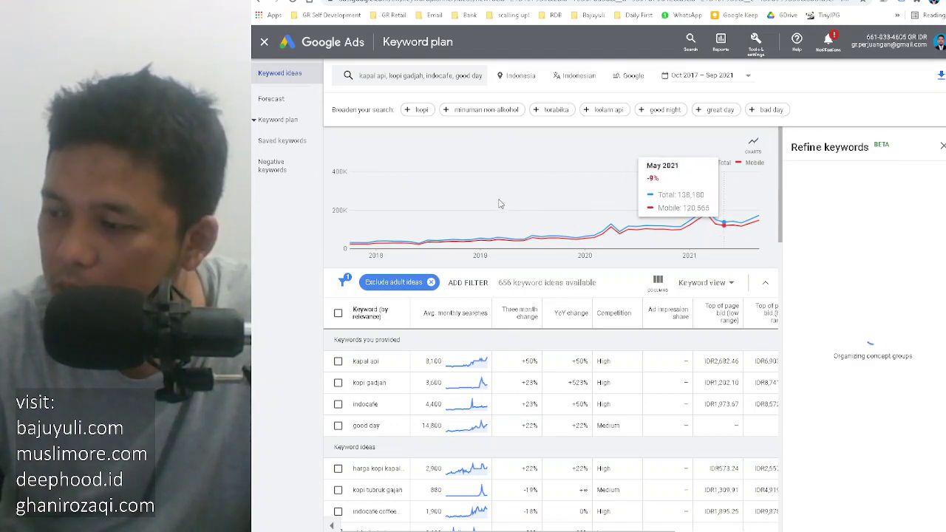
Examine the monthly search trends of kapal api, kopi gadjah and good day in the provided keywords.
scroll(444, 244, down, 1)
scroll(416, 283, down, 1)
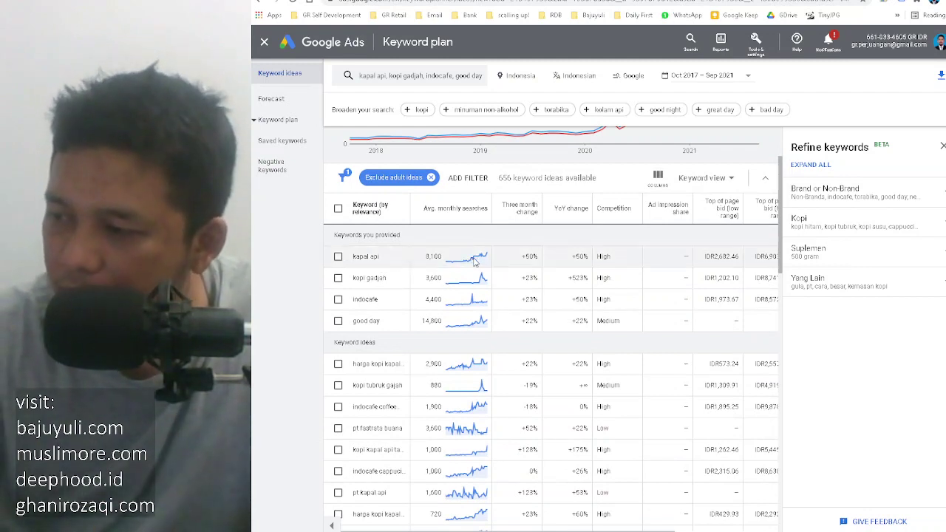
mouse_move(476, 261)
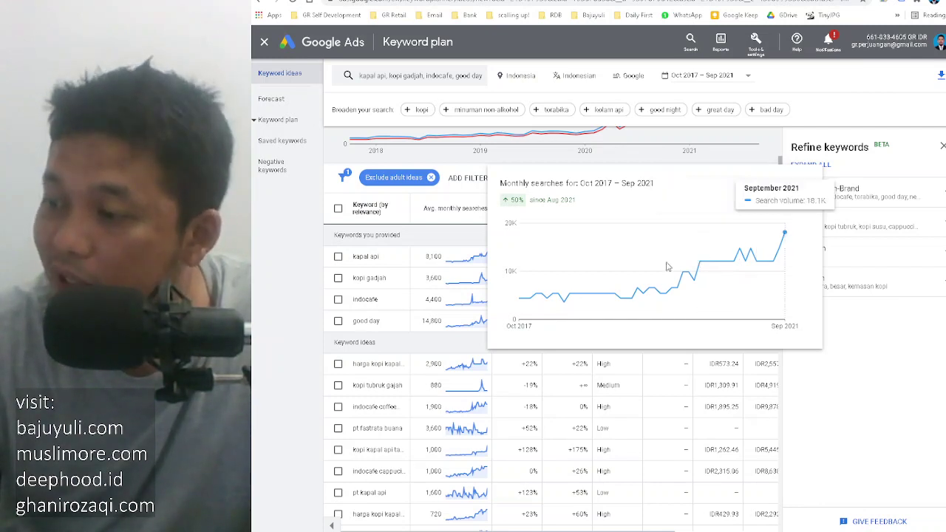
mouse_move(459, 286)
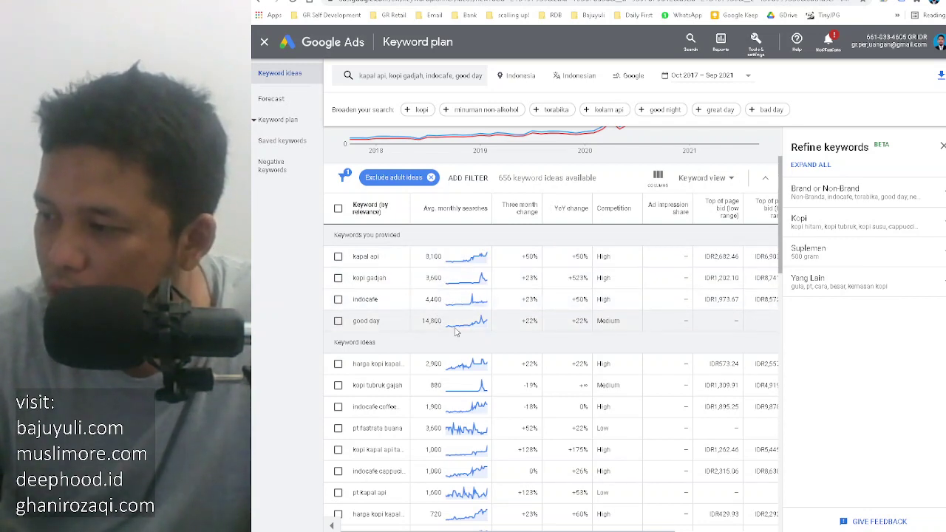
mouse_move(473, 326)
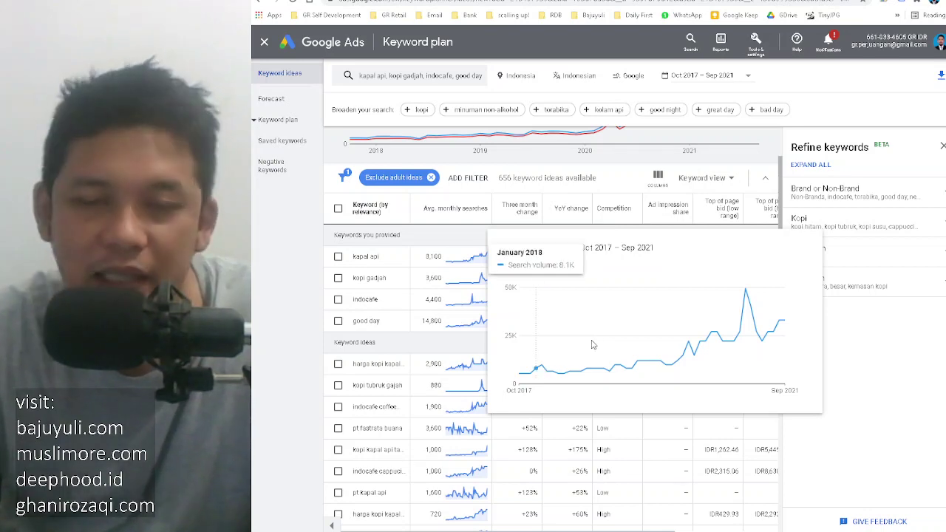
Outline the BENCHMARKING note in yellow in the Google Keep drawing and return to the Google Ads keyword plan's search-volume chart.
click(682, 1)
scroll(591, 219, down, 3)
scroll(590, 219, down, 6)
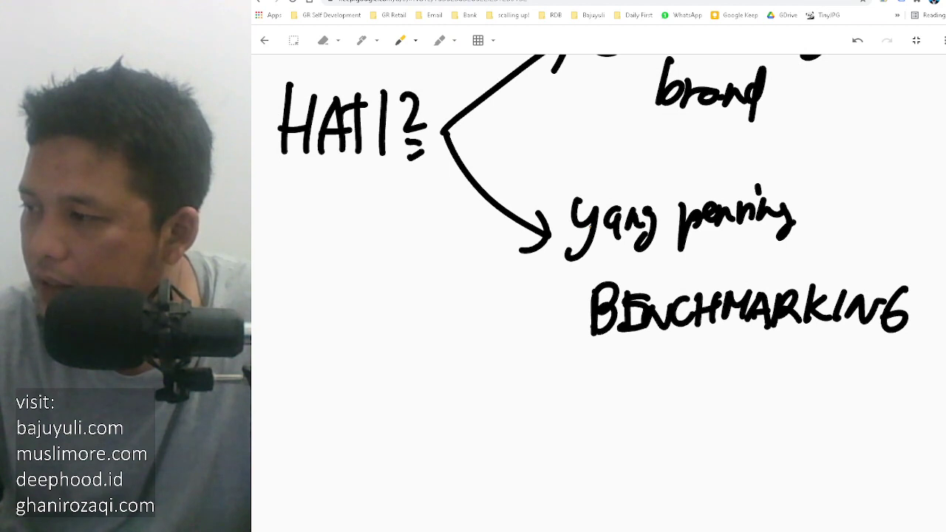
scroll(634, 216, up, 2)
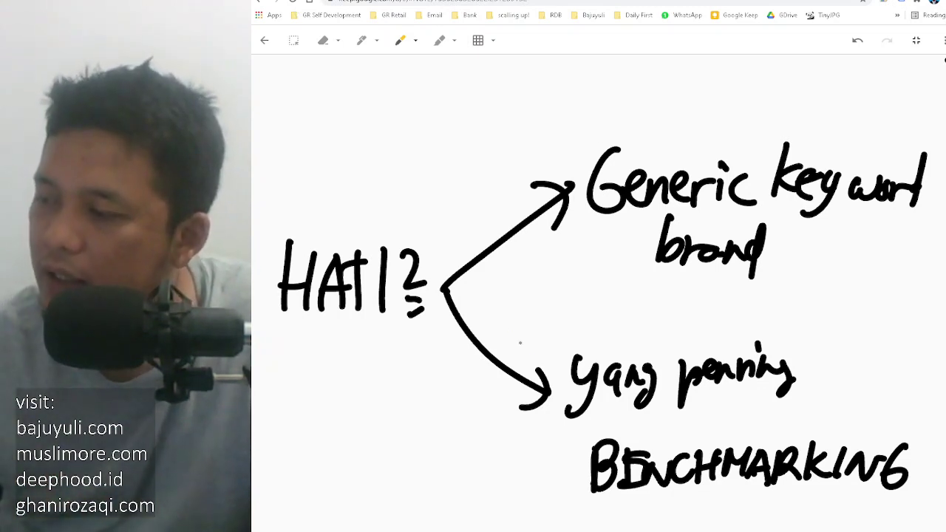
mouse_move(555, 329)
mouse_down()
mouse_move(543, 507)
mouse_move(850, 507)
mouse_move(894, 347)
mouse_move(628, 260)
mouse_up()
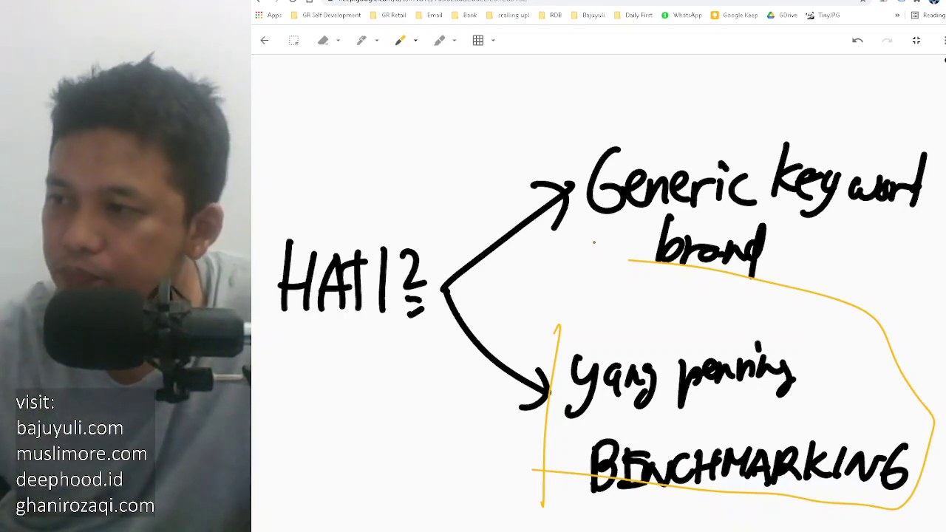
click(333, 12)
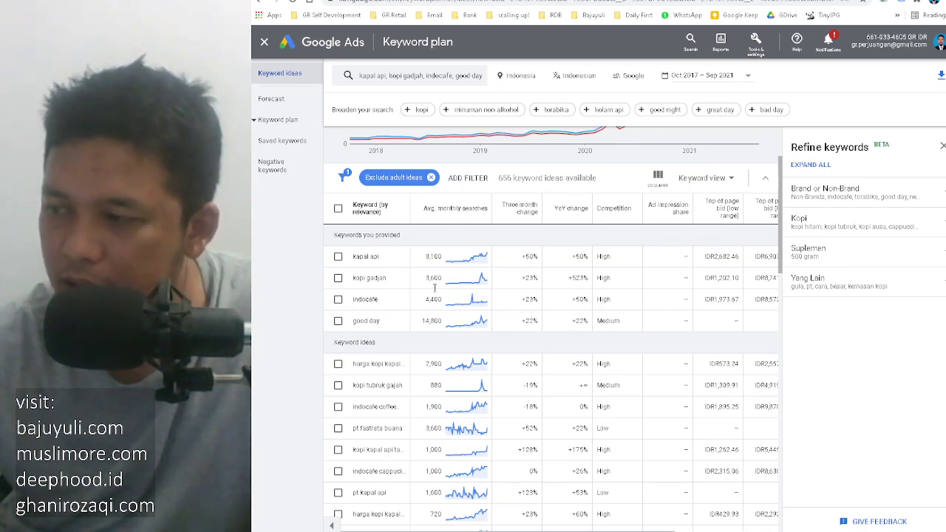
scroll(376, 204, up, 3)
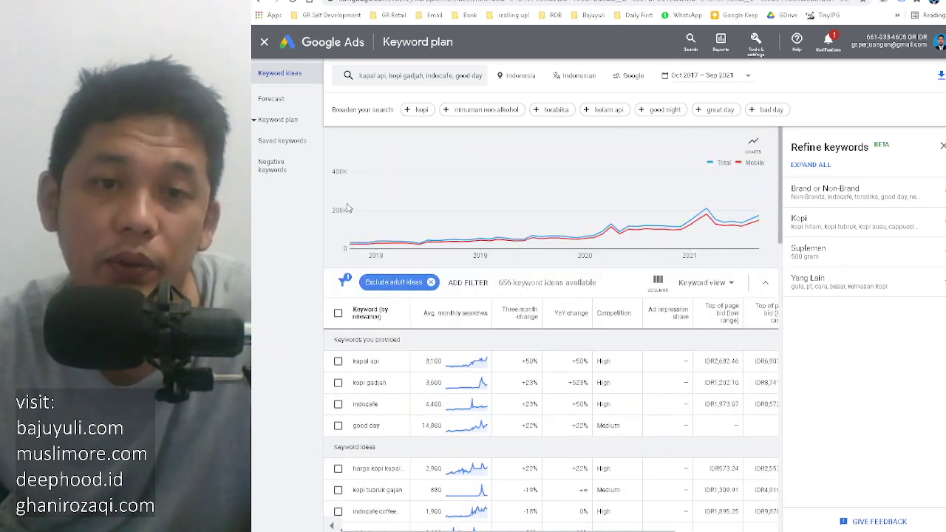